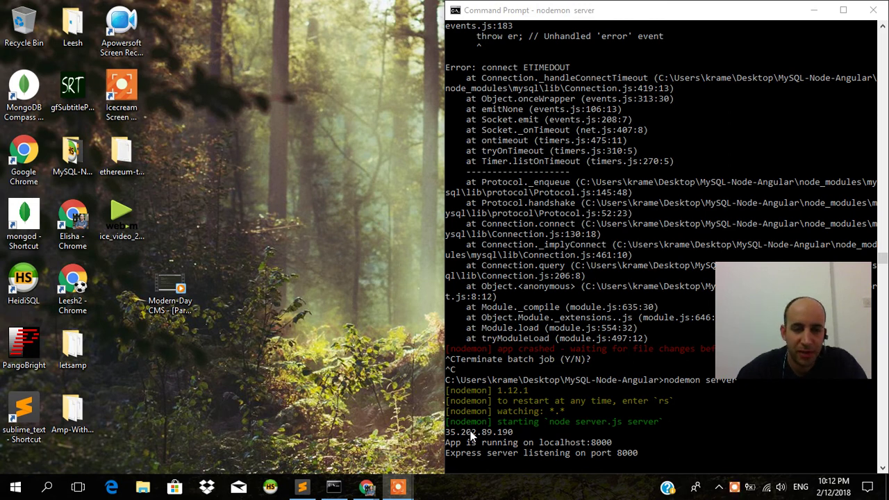
- Switch to the Canva infographic and change "before" to "after" in the subtitle under AWS S3 Image Storage
{"action": "key", "text": "alt+Tab"}
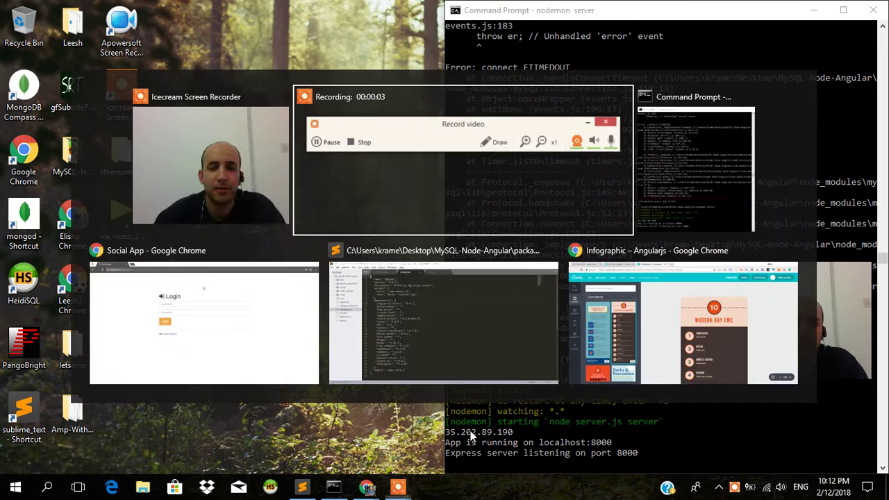
{"action": "key", "text": "Tab"}
{"action": "key", "text": "Tab"}
{"action": "key", "text": "Tab"}
{"action": "key", "text": "Tab"}
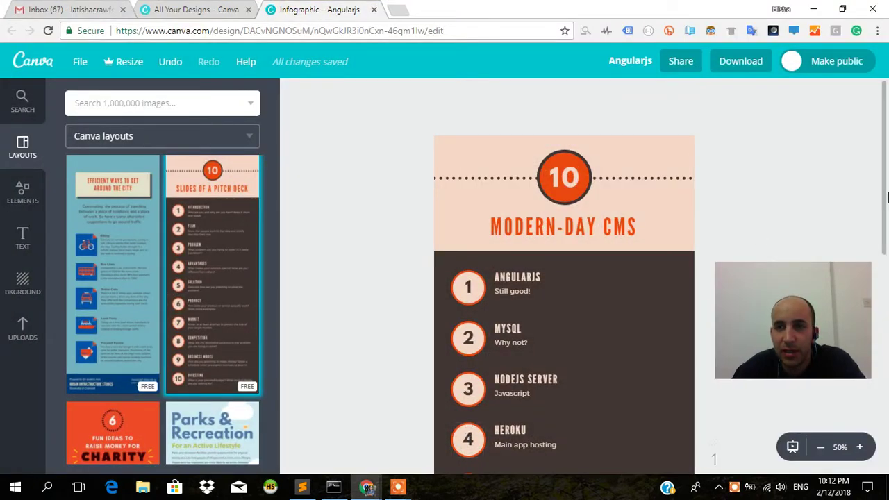
{"action": "left_click_drag", "start_coordinate": [884, 184], "coordinate": [878, 301]}
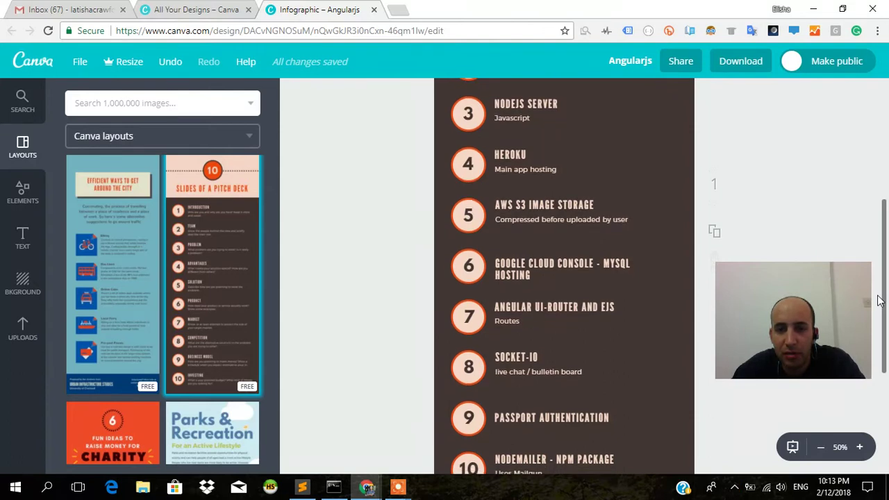
{"action": "left_click", "coordinate": [564, 219]}
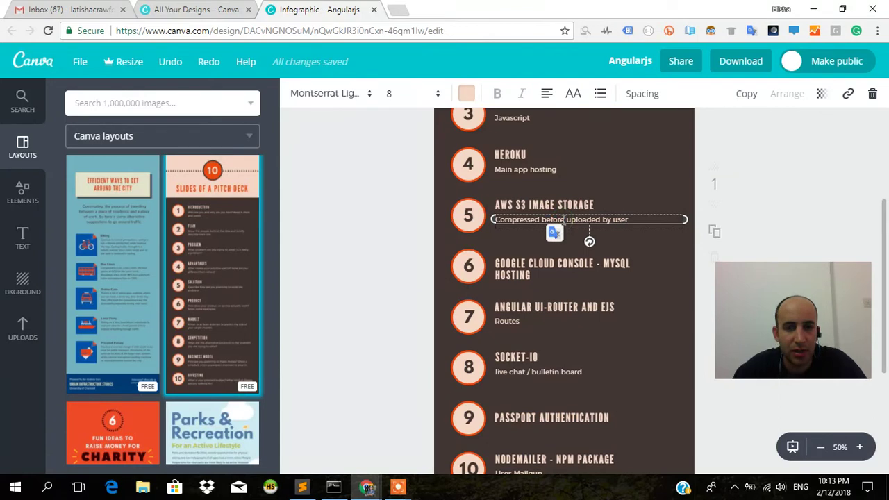
{"action": "double_click", "coordinate": [544, 220]}
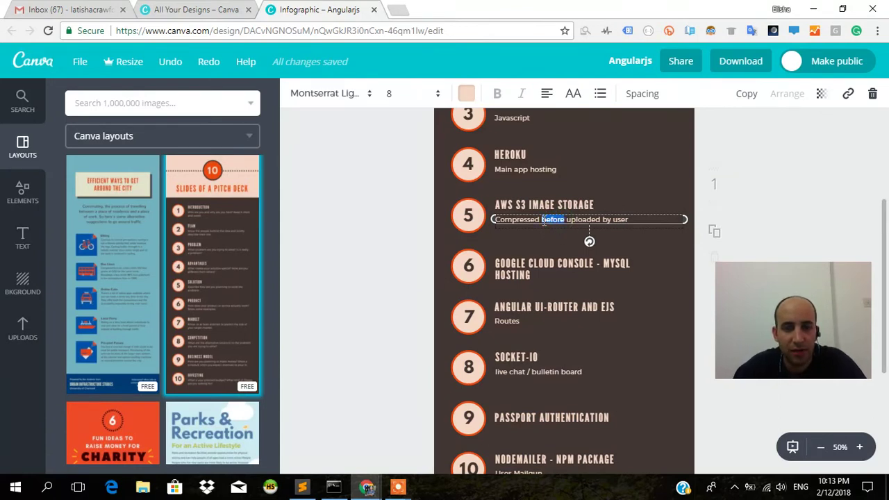
{"action": "type", "text": "after"}
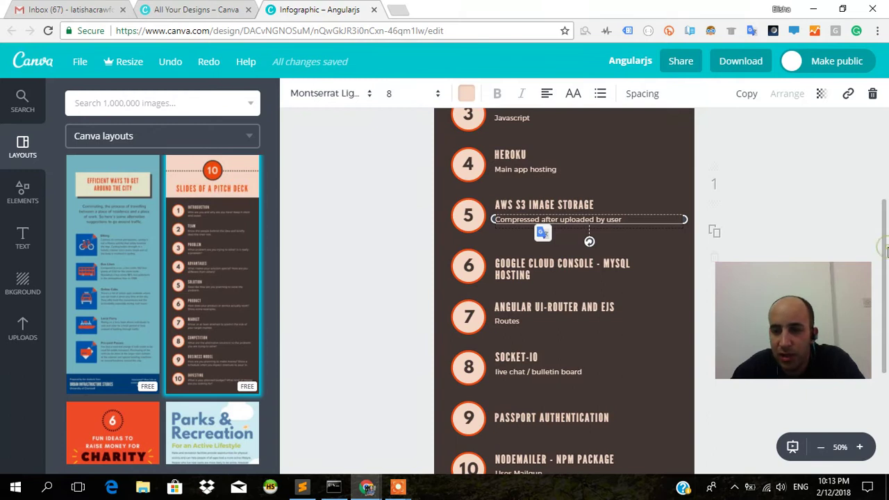
{"action": "left_click_drag", "start_coordinate": [886, 251], "coordinate": [885, 310]}
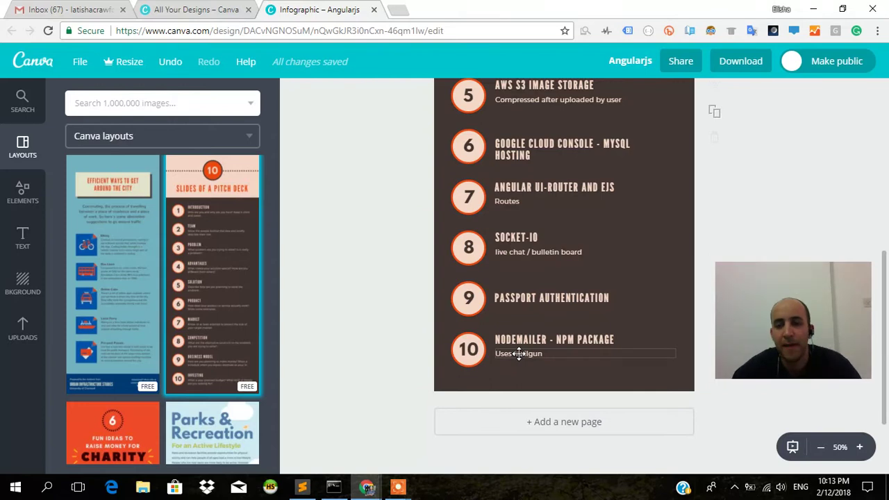
{"action": "key", "text": "alt+Tab"}
{"action": "key", "text": "alt+Tab"}
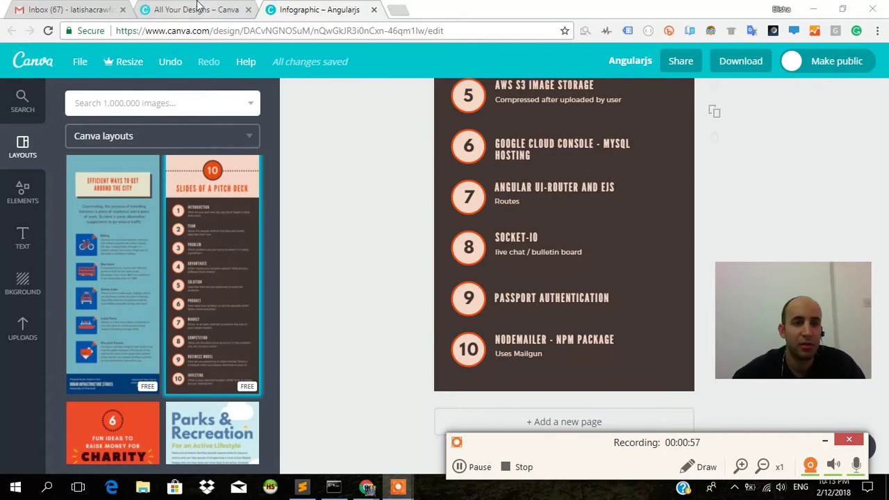
{"action": "left_click", "coordinate": [167, 31]}
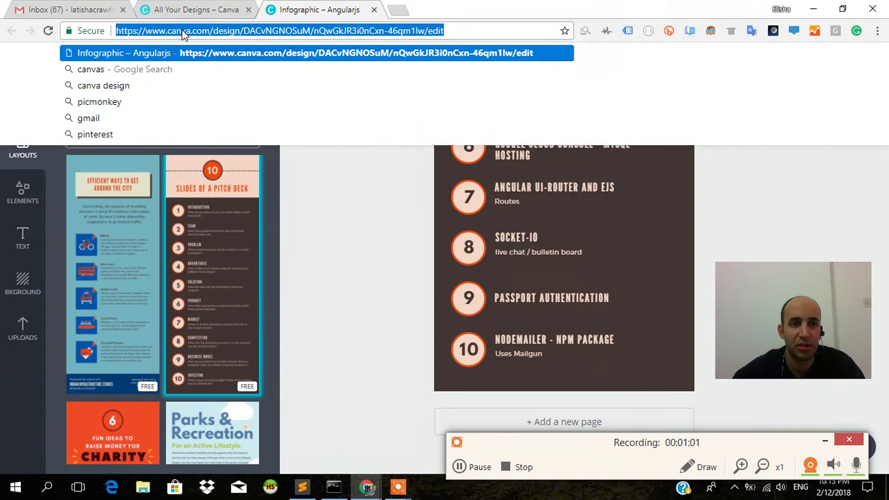
{"action": "left_click", "coordinate": [182, 35]}
{"action": "left_click", "coordinate": [337, 192]}
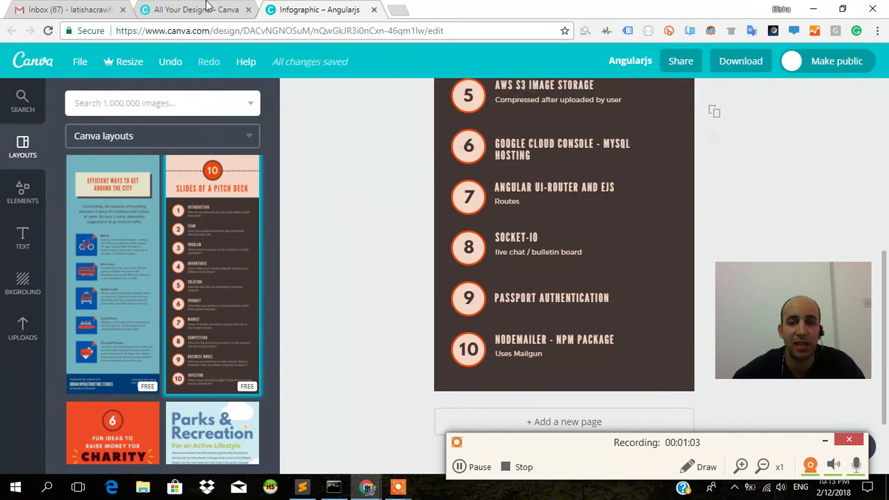
- Switch to the Social App browser window and log in with the saved account's username e-mail and password
{"action": "key", "text": "alt+Tab"}
{"action": "key", "text": "alt+Tab"}
{"action": "key", "text": "alt+Tab"}
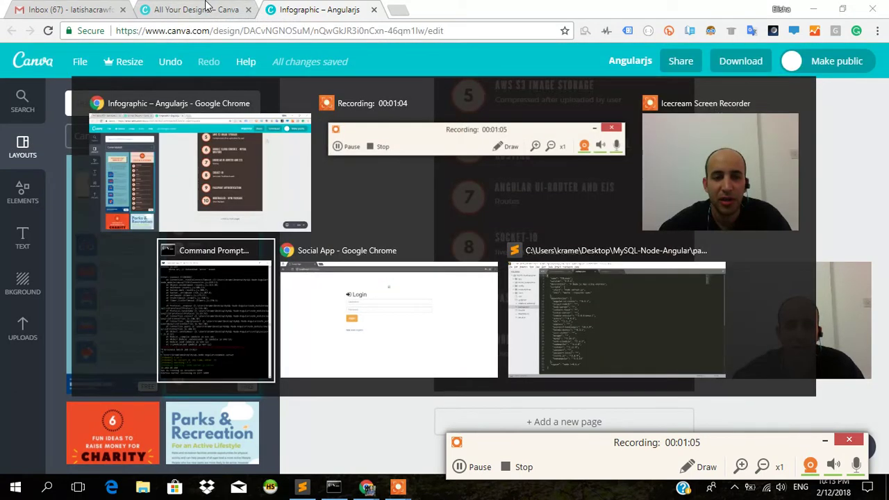
{"action": "key", "text": "alt+Tab"}
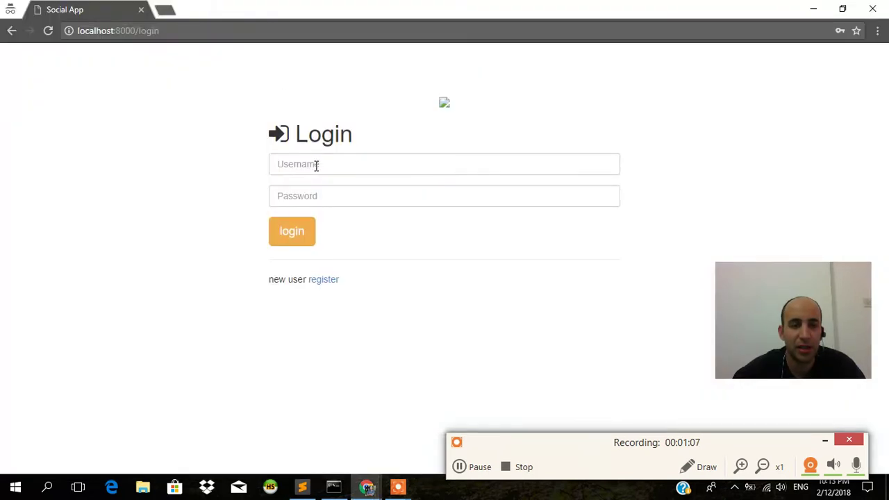
{"action": "left_click", "coordinate": [316, 165]}
{"action": "type", "text": "donat"}
{"action": "key", "text": "Down"}
{"action": "key", "text": "Return"}
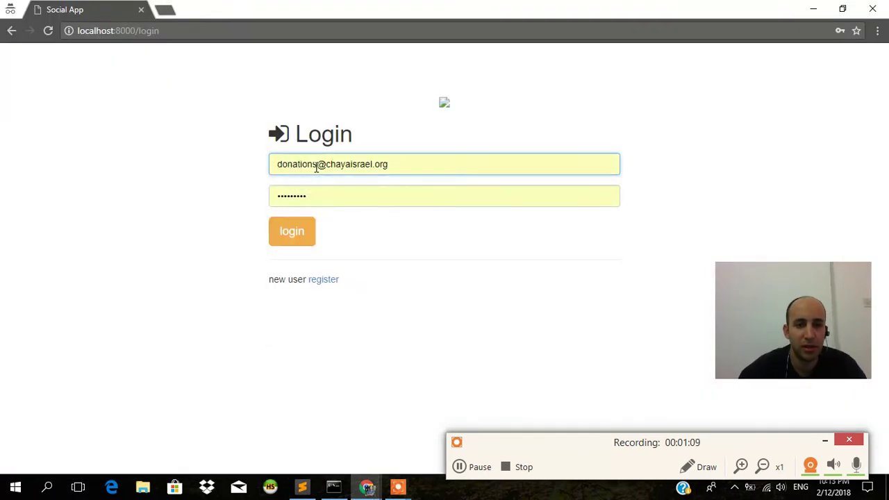
{"action": "key", "text": "Tab"}
{"action": "key", "text": "Return"}
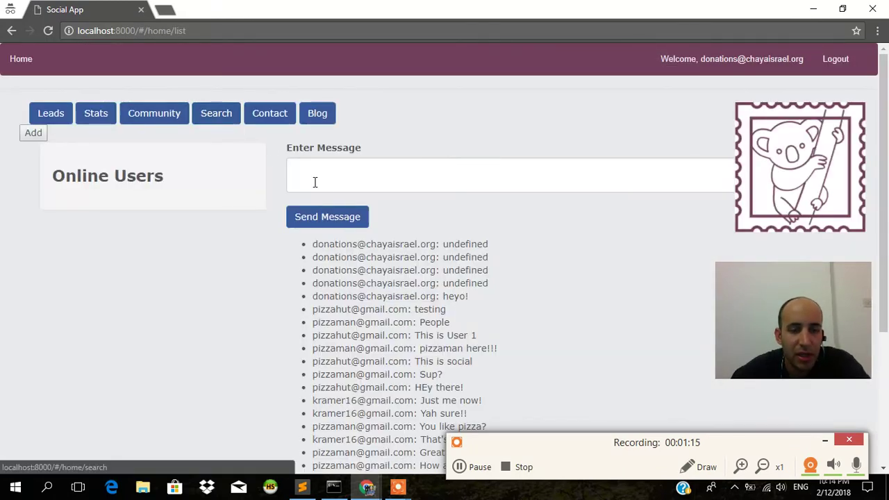
- Send the message "pizzahut" to the chat on the home page
{"action": "left_click", "coordinate": [331, 189]}
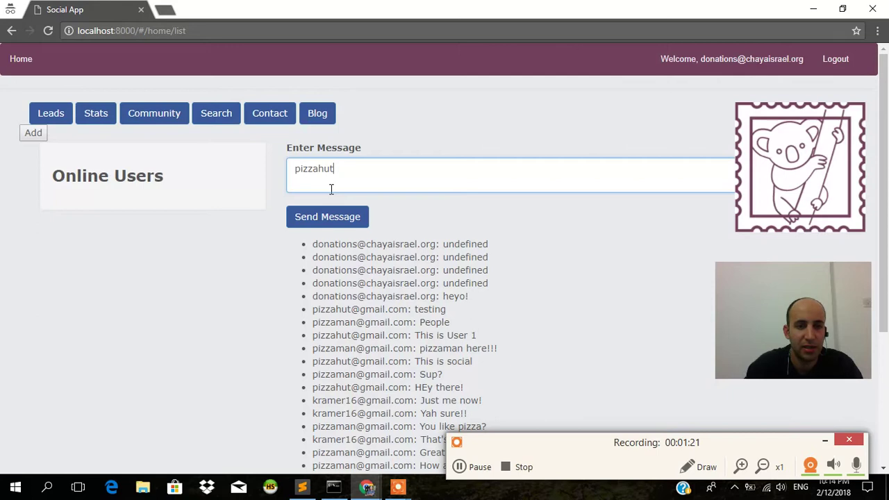
{"action": "left_click", "coordinate": [331, 215]}
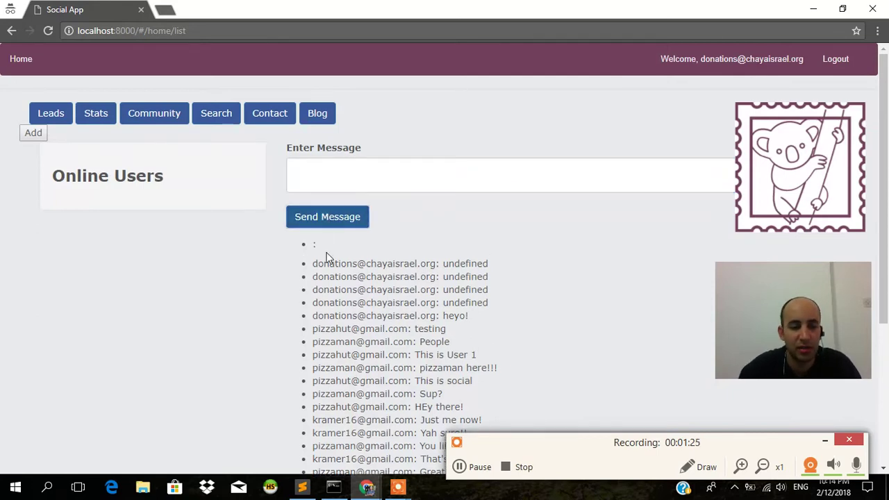
- Open the Stats page and look through its dashboard, from the pages table to the disk and bandwidth usage
{"action": "left_click", "coordinate": [102, 119]}
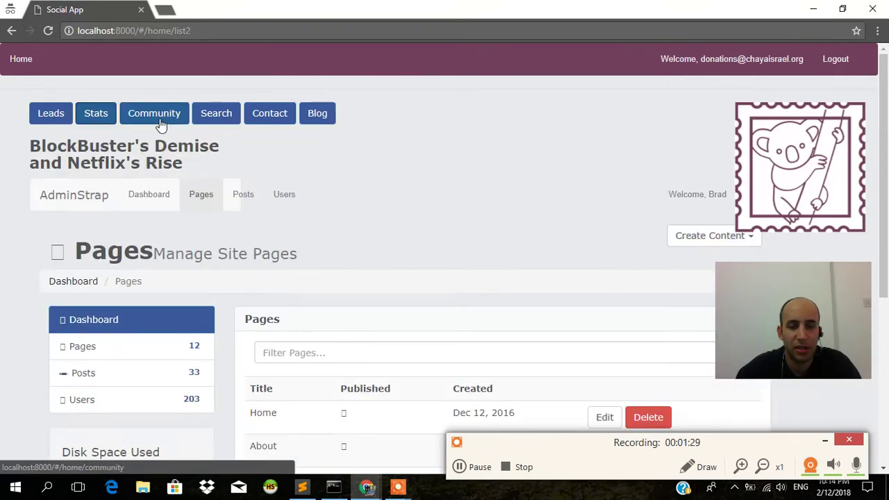
{"action": "scroll", "coordinate": [200, 264], "scroll_direction": "down", "scroll_amount": 5}
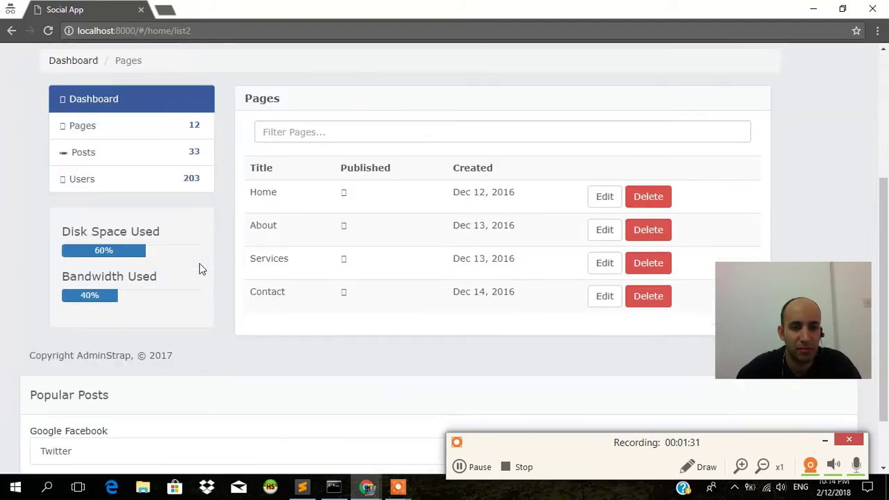
{"action": "scroll", "coordinate": [204, 349], "scroll_direction": "up", "scroll_amount": 5}
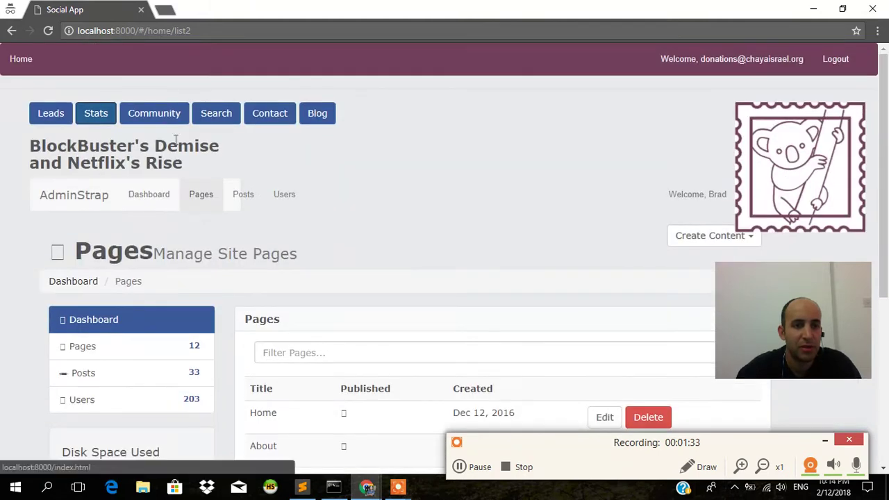
- Open the Community page and look through the user posts, the text editor and the raw HTML area
{"action": "left_click", "coordinate": [186, 118]}
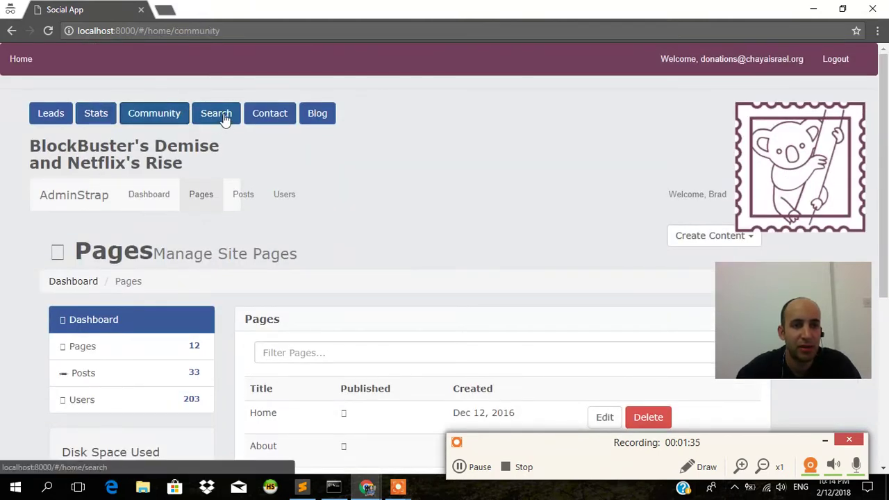
{"action": "scroll", "coordinate": [338, 331], "scroll_direction": "down", "scroll_amount": 1}
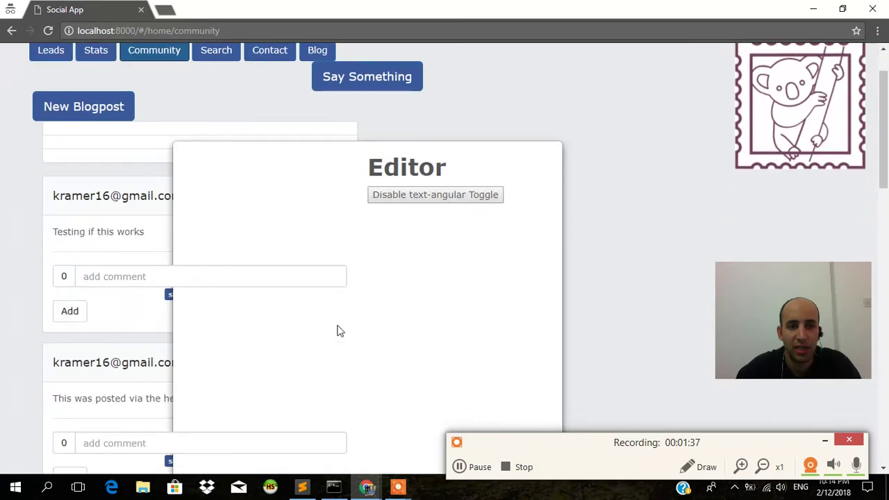
{"action": "scroll", "coordinate": [338, 331], "scroll_direction": "down", "scroll_amount": 5}
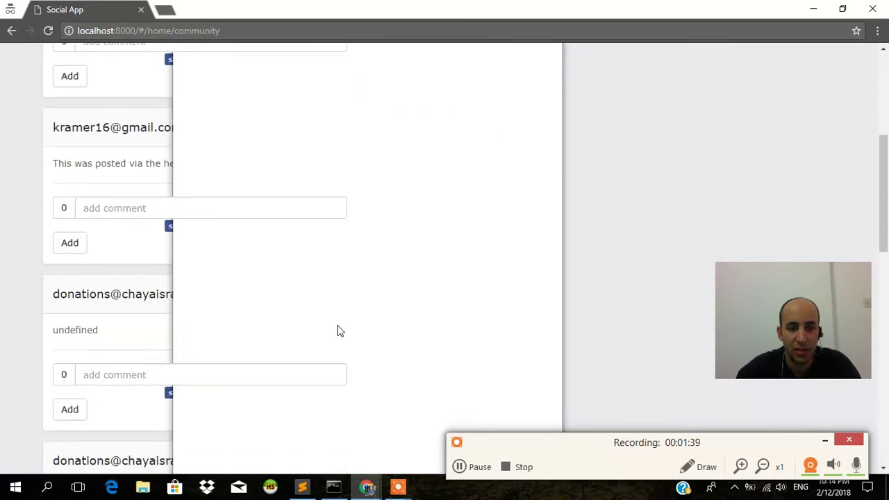
{"action": "scroll", "coordinate": [339, 331], "scroll_direction": "down", "scroll_amount": 6}
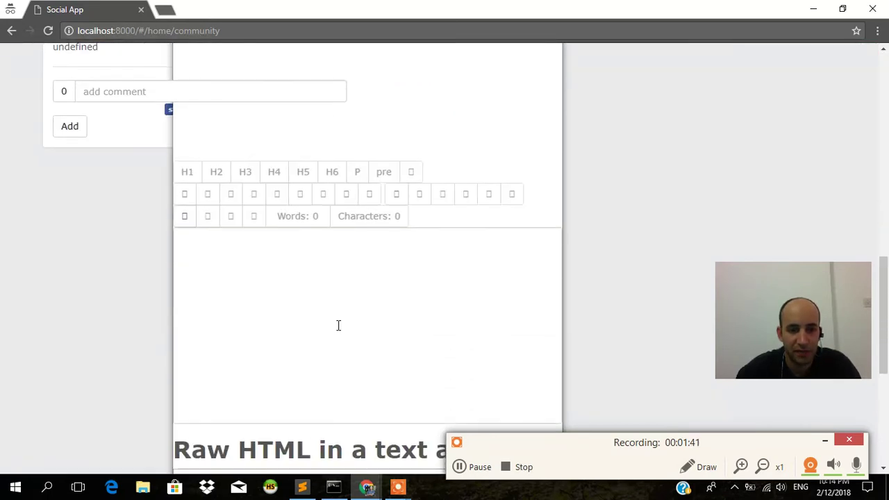
{"action": "scroll", "coordinate": [339, 325], "scroll_direction": "down", "scroll_amount": 3}
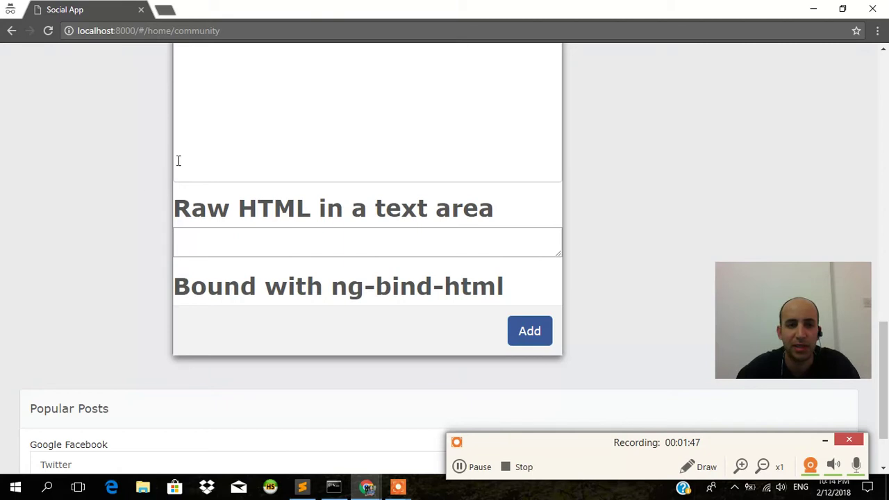
{"action": "scroll", "coordinate": [139, 183], "scroll_direction": "up", "scroll_amount": 1}
{"action": "key", "text": "alt+Tab"}
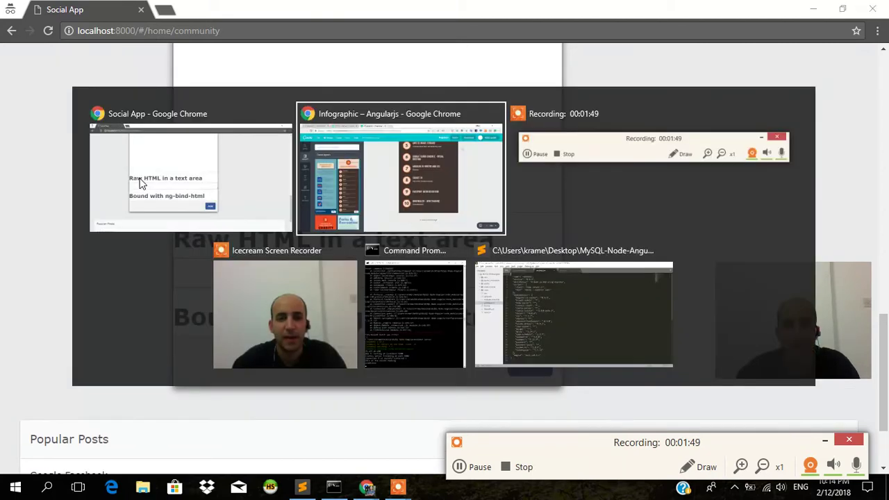
{"action": "key", "text": "alt+Tab"}
{"action": "key", "text": "alt+Tab"}
{"action": "key", "text": "alt+Tab"}
{"action": "key", "text": "alt+Tab"}
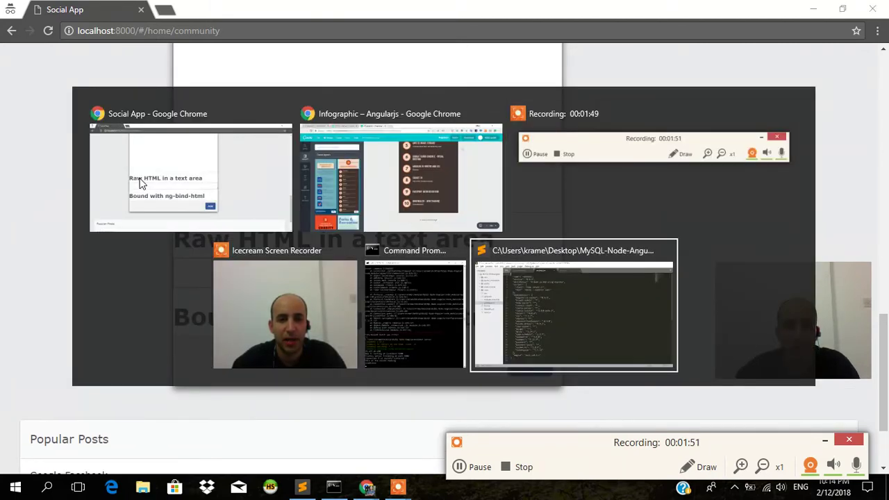
{"action": "key", "text": "alt+Tab"}
{"action": "key", "text": "alt+Tab"}
{"action": "key", "text": "alt+Tab"}
{"action": "key", "text": "alt+Tab"}
{"action": "key", "text": "alt+Tab"}
{"action": "key", "text": "alt+Tab"}
{"action": "key", "text": "alt+Tab"}
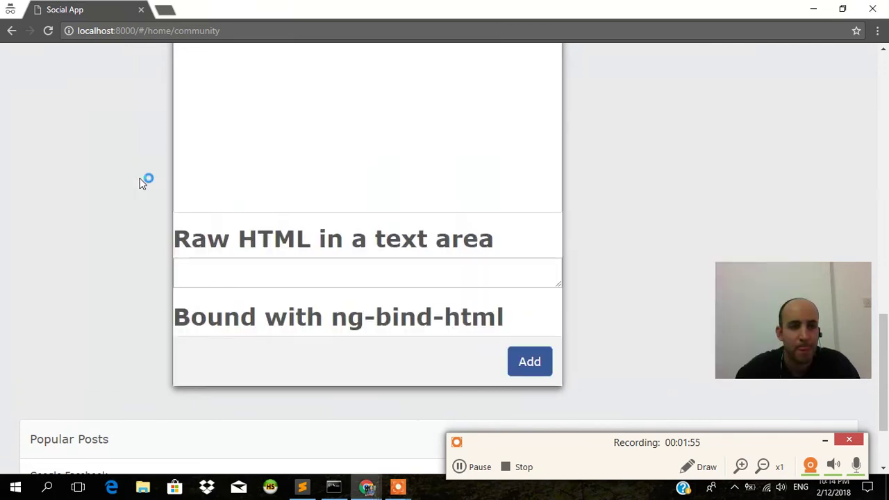
- Open the Search page and review the table of clients
{"action": "scroll", "coordinate": [132, 284], "scroll_direction": "up", "scroll_amount": 10}
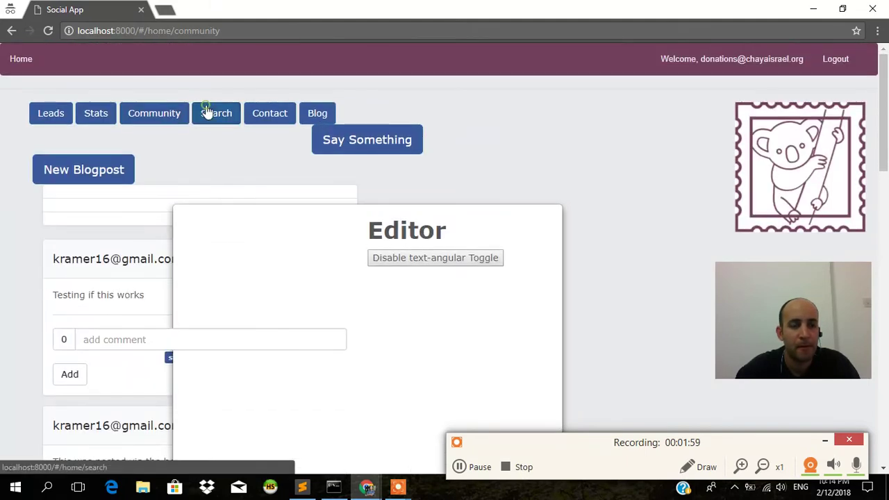
{"action": "left_click", "coordinate": [207, 112]}
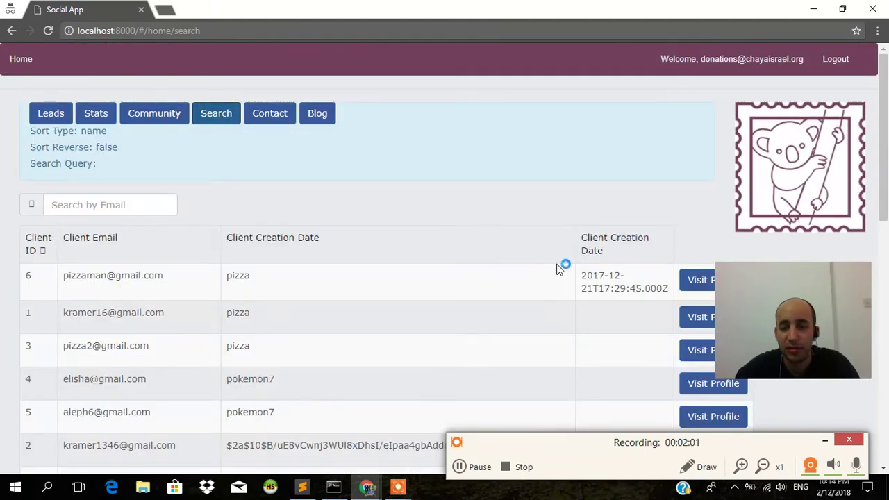
{"action": "scroll", "coordinate": [559, 266], "scroll_direction": "down", "scroll_amount": 2}
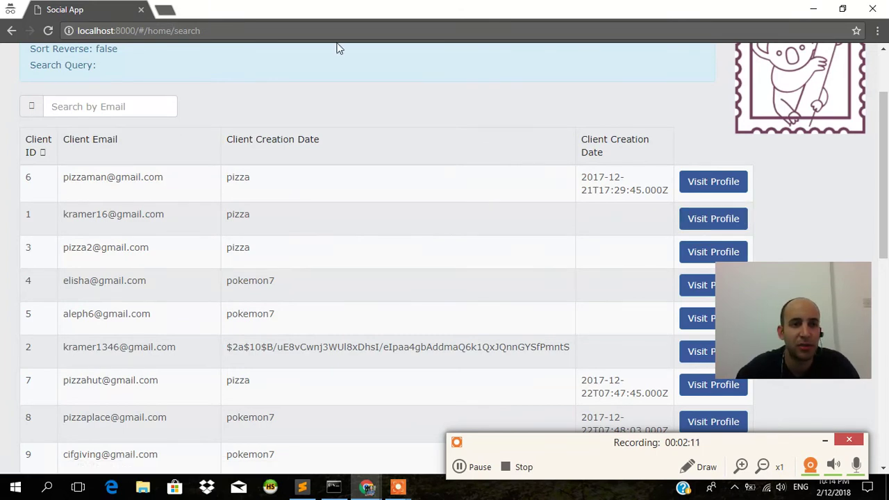
- Visit the profile of the client with ID 1 and examine the id and e-mail lines on it
{"action": "left_click", "coordinate": [689, 219]}
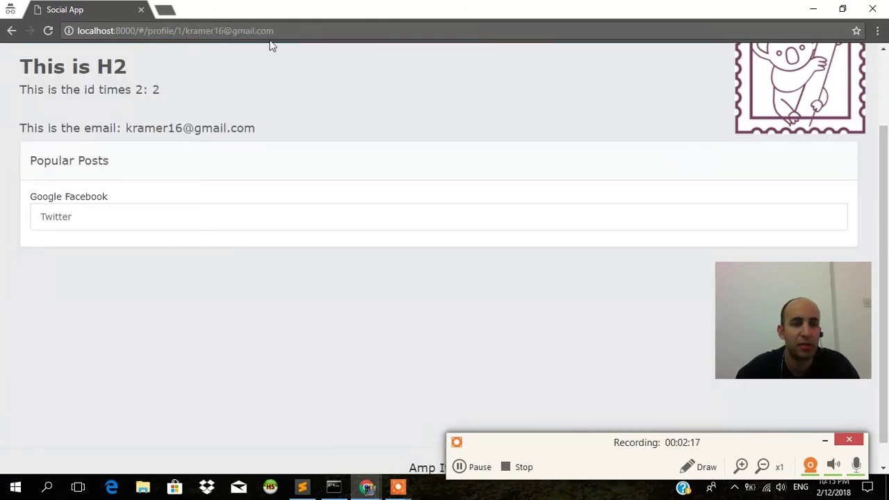
{"action": "left_click_drag", "start_coordinate": [139, 94], "coordinate": [161, 92]}
{"action": "left_click", "coordinate": [177, 91]}
{"action": "left_click_drag", "start_coordinate": [123, 130], "coordinate": [266, 143]}
{"action": "left_click", "coordinate": [272, 128]}
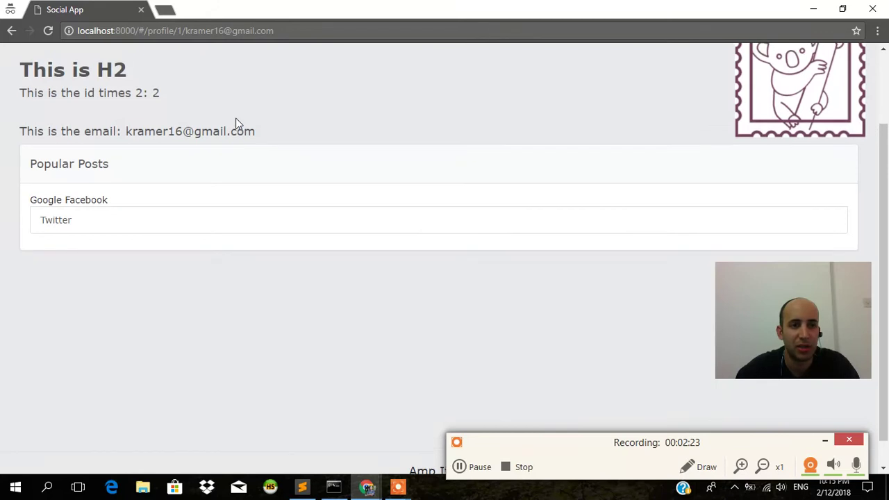
{"action": "scroll", "coordinate": [237, 124], "scroll_direction": "up", "scroll_amount": 2}
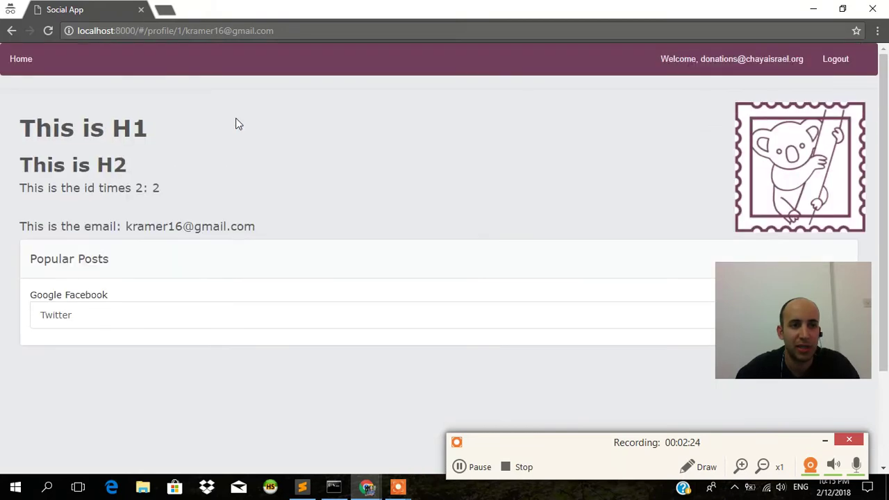
- Return to the home page and reopen the Search page to view the client table down to its last row
{"action": "left_click", "coordinate": [21, 61]}
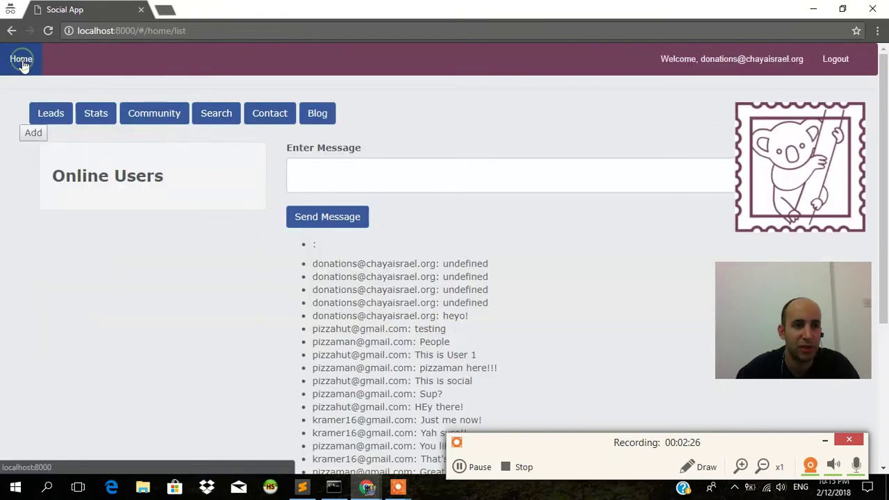
{"action": "left_click", "coordinate": [230, 119]}
{"action": "scroll", "coordinate": [612, 338], "scroll_direction": "down", "scroll_amount": 4}
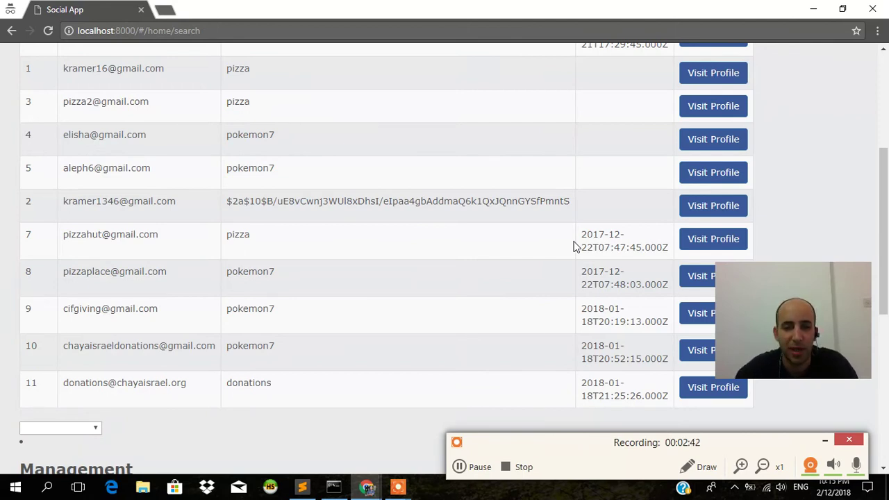
- Filter the department list below the client table on the Search page to Administration
{"action": "scroll", "coordinate": [549, 368], "scroll_direction": "up", "scroll_amount": 2}
{"action": "scroll", "coordinate": [885, 360], "scroll_direction": "down", "scroll_amount": 4}
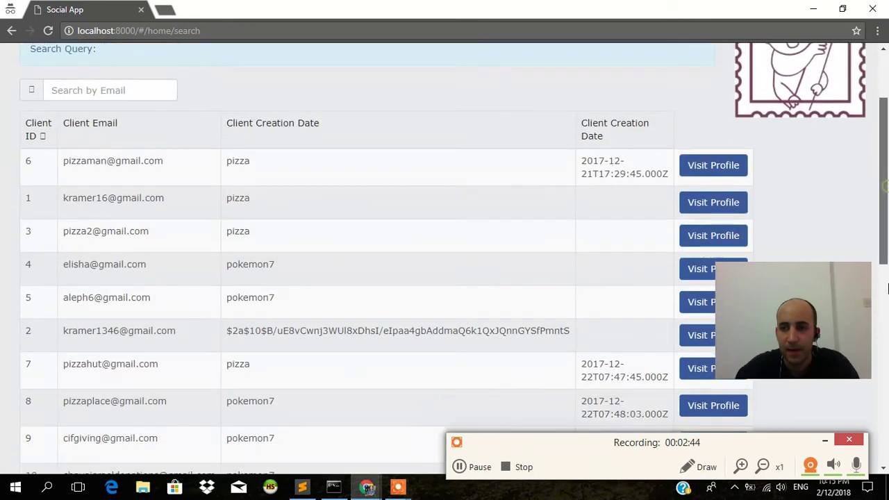
{"action": "scroll", "coordinate": [885, 360], "scroll_direction": "down", "scroll_amount": 3}
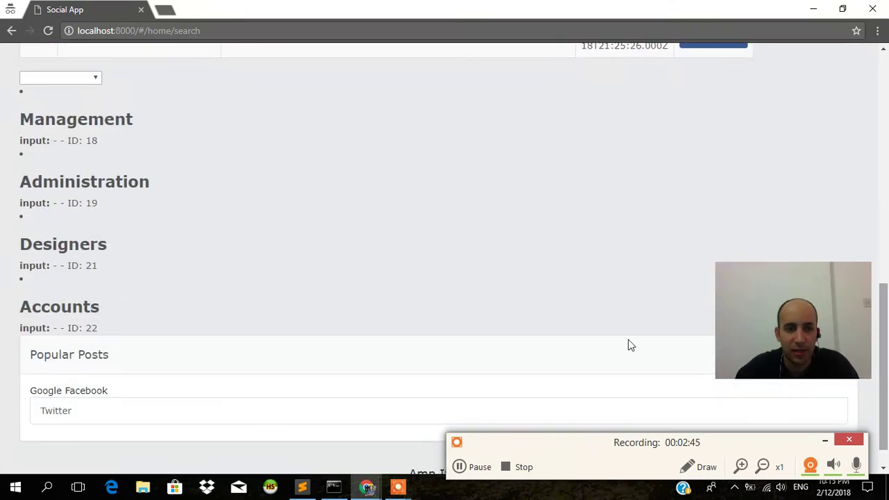
{"action": "left_click", "coordinate": [61, 78]}
{"action": "left_click", "coordinate": [58, 114]}
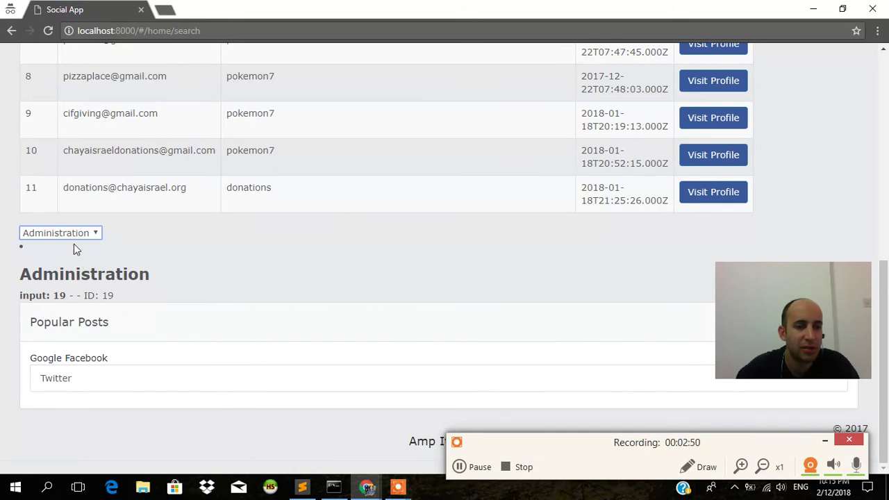
- Open the Contact page and fill in the contact's name and the company Amp It Up in the e-mail form
{"action": "scroll", "coordinate": [256, 350], "scroll_direction": "up", "scroll_amount": 7}
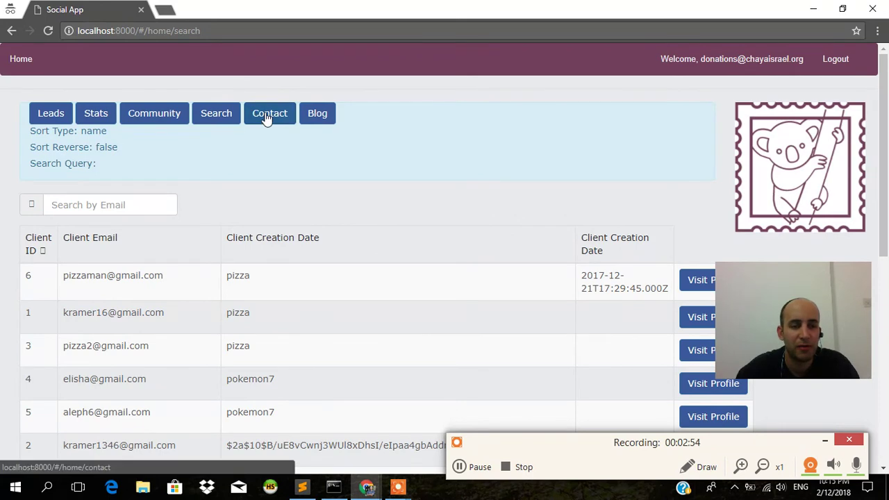
{"action": "left_click", "coordinate": [266, 116]}
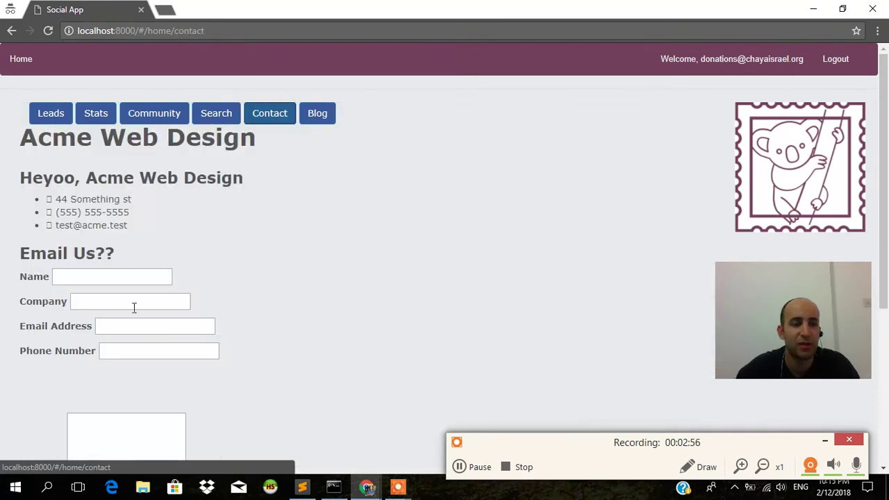
{"action": "left_click", "coordinate": [102, 280]}
{"action": "type", "text": "L"}
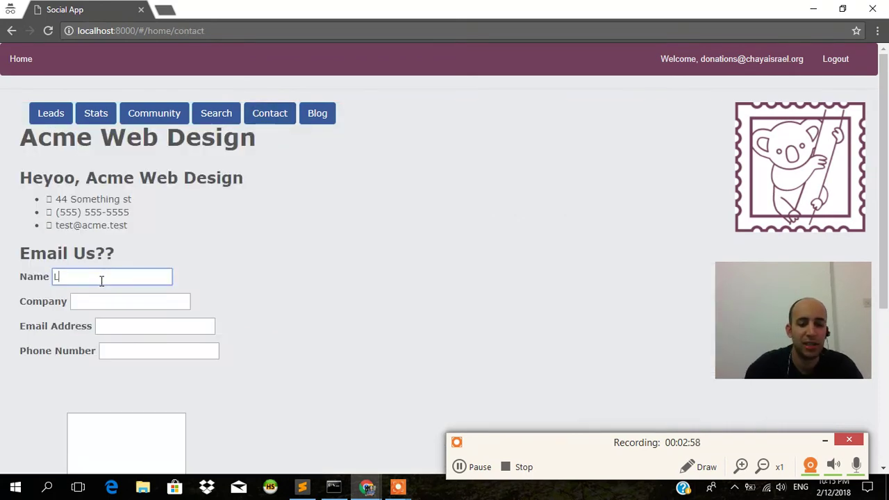
{"action": "type", "text": "atisha"}
{"action": "key", "text": "Tab"}
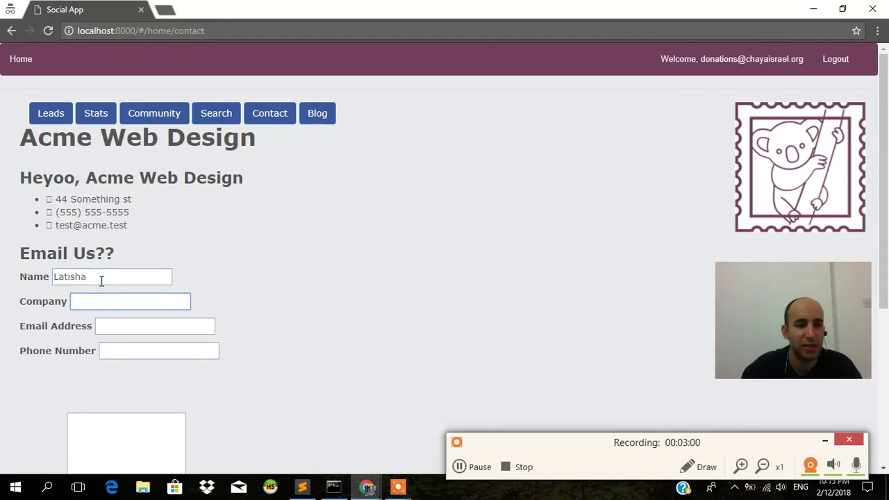
{"action": "type", "text": "Amp It U"}
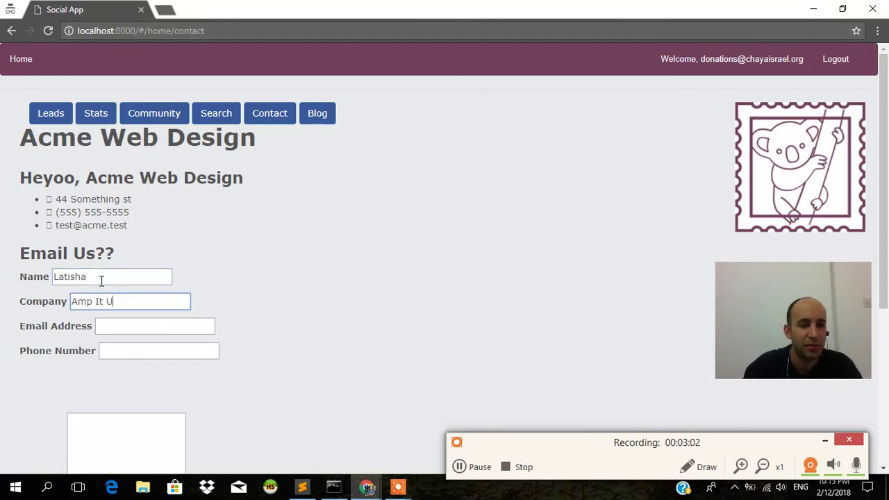
{"action": "type", "text": "p"}
{"action": "key", "text": "Tab"}
- Switch to the Gmail inbox and select the recipient's e-mail address in the details of the Test 4 message
{"action": "type", "text": "lat"}
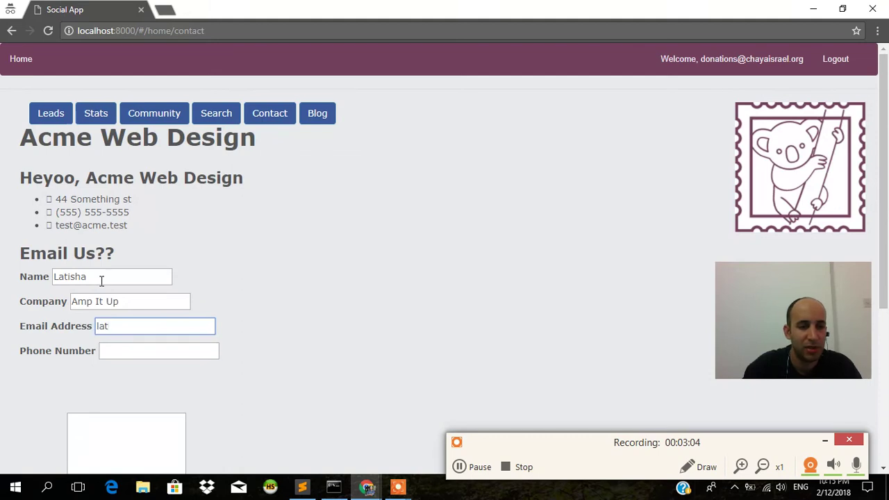
{"action": "key", "text": "alt+Tab"}
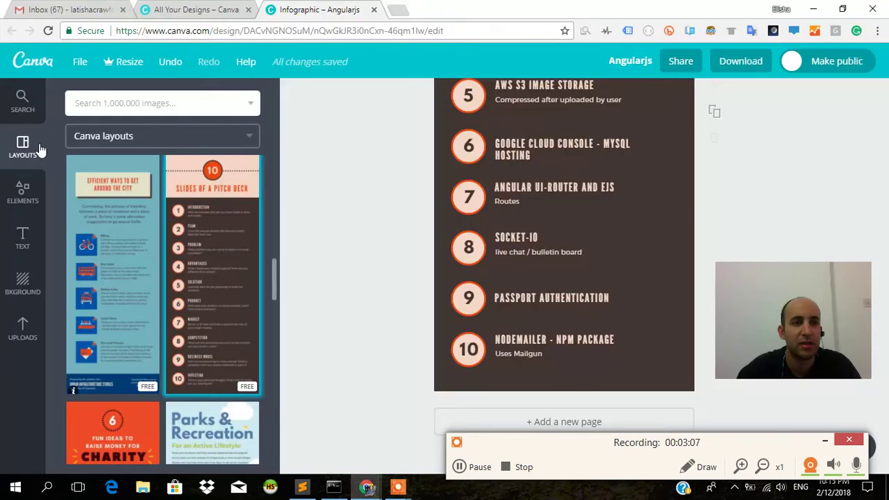
{"action": "left_click", "coordinate": [64, 14]}
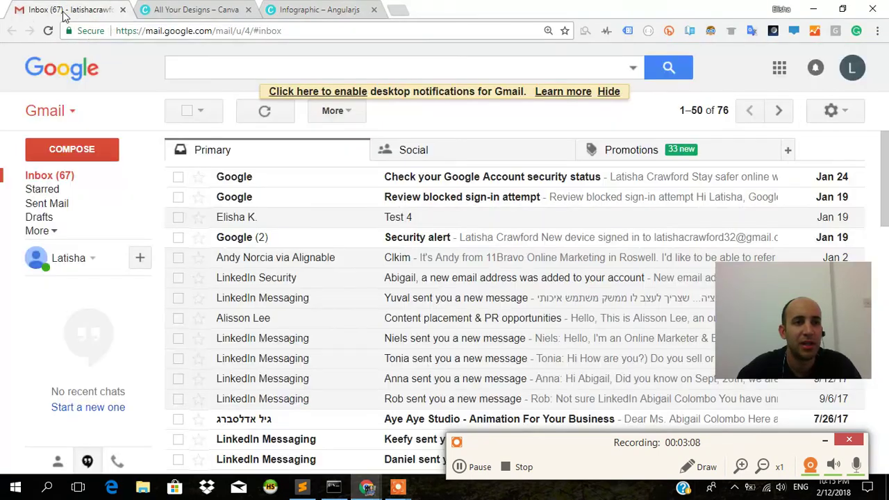
{"action": "left_click", "coordinate": [63, 174]}
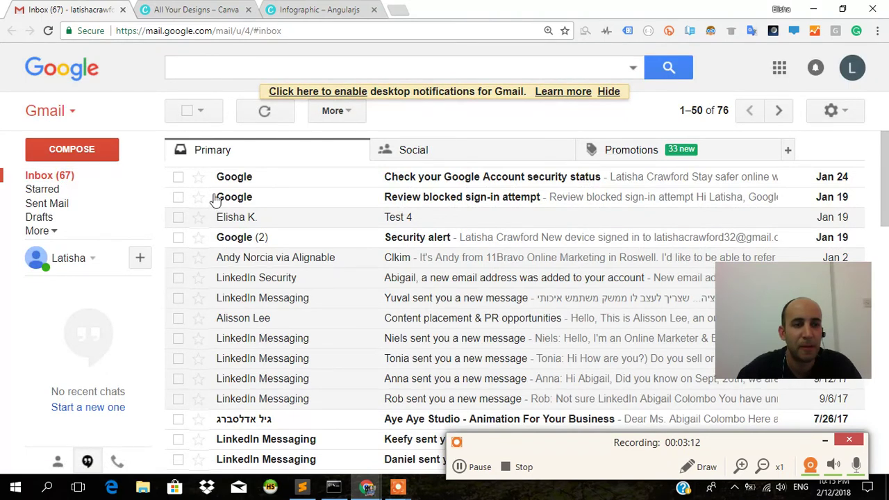
{"action": "left_click", "coordinate": [271, 219]}
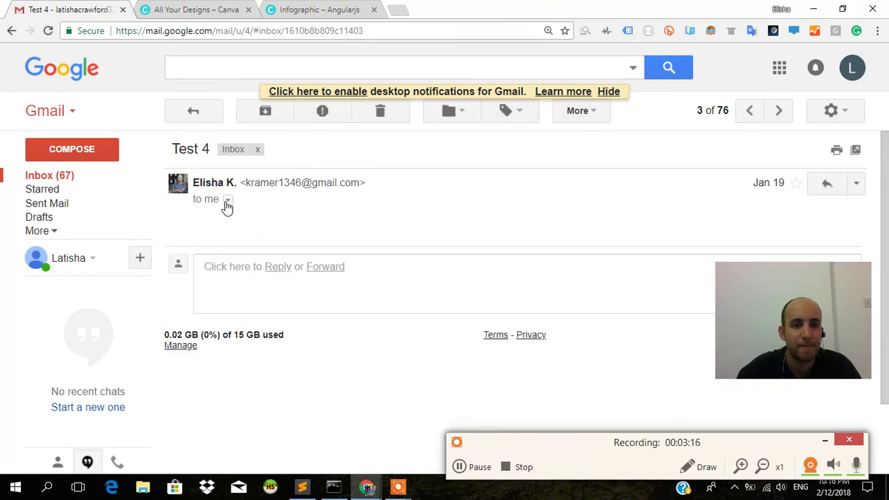
{"action": "left_click", "coordinate": [227, 200]}
{"action": "left_click_drag", "start_coordinate": [458, 252], "coordinate": [307, 255]}
- Return to the Social App contact form, replace its e-mail entry with the copied address and enter the phone number
{"action": "key", "text": "alt+Tab"}
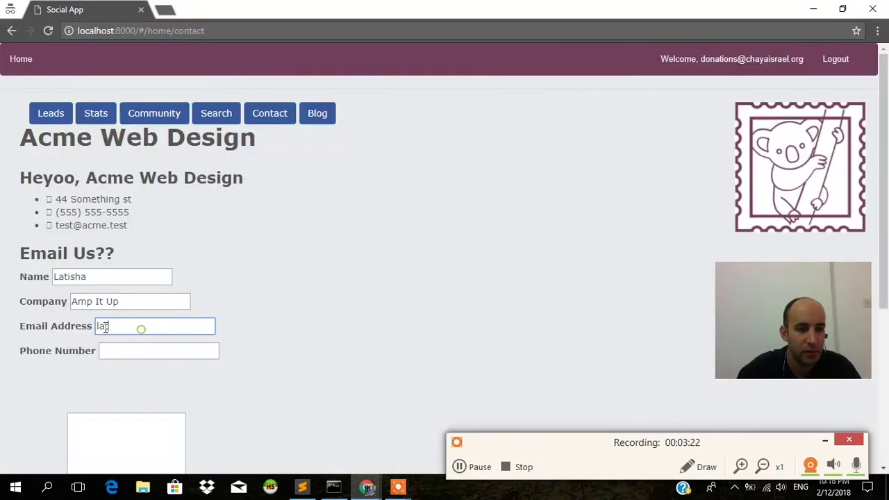
{"action": "left_click_drag", "start_coordinate": [141, 329], "coordinate": [66, 325]}
{"action": "key", "text": "ctrl+v"}
{"action": "key", "text": "Home"}
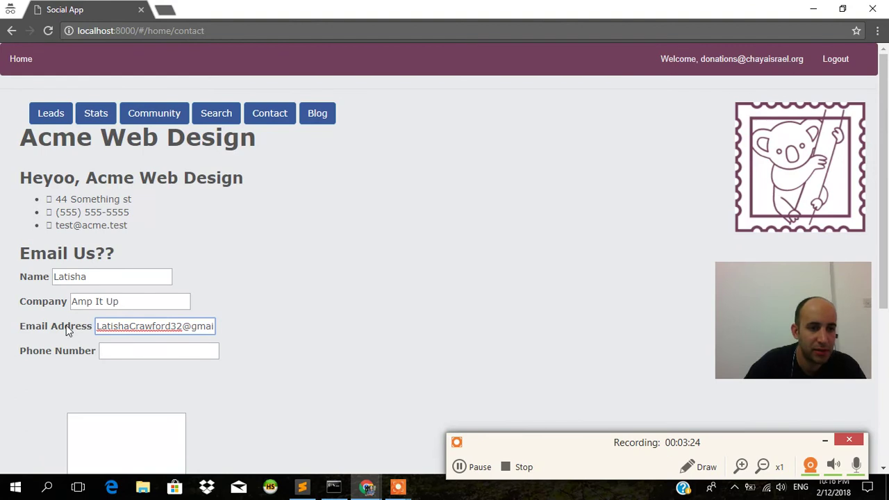
{"action": "key", "text": "Tab"}
{"action": "type", "text": "0923213"}
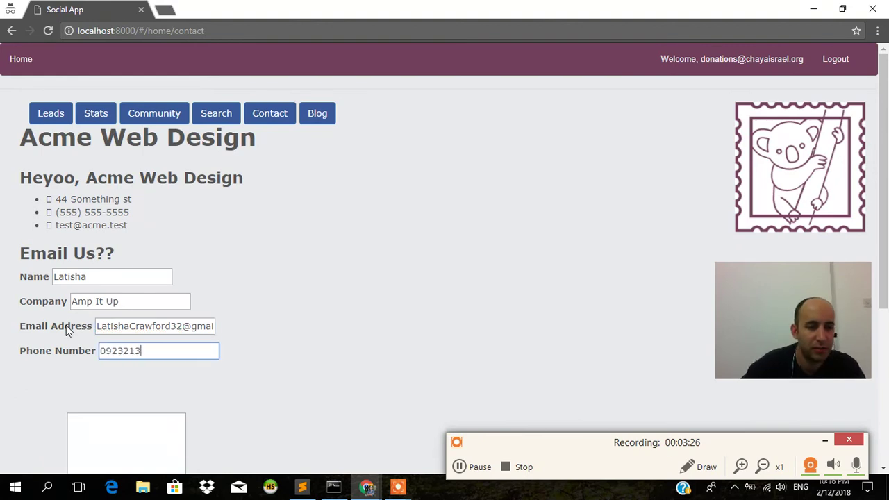
- Write the message "We are live on youtube baby!" in the contact form and submit it
{"action": "left_click", "coordinate": [96, 434]}
{"action": "type", "text": "We"}
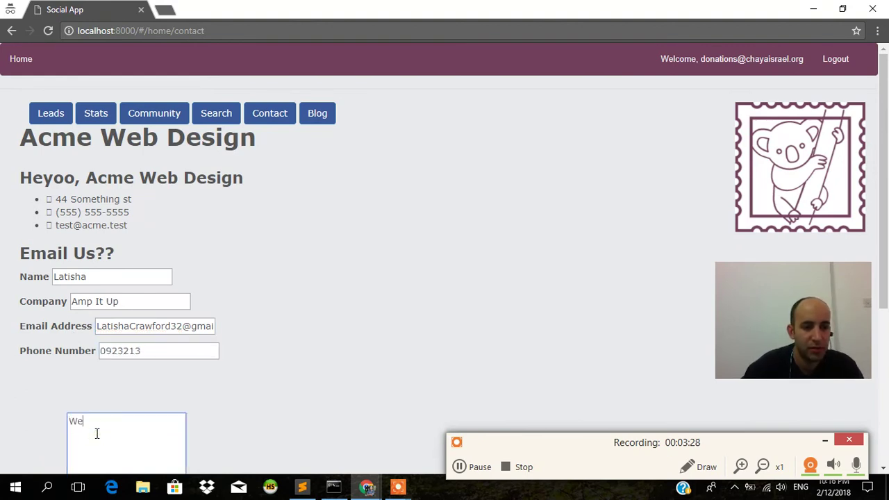
{"action": "type", "text": " are live on you"}
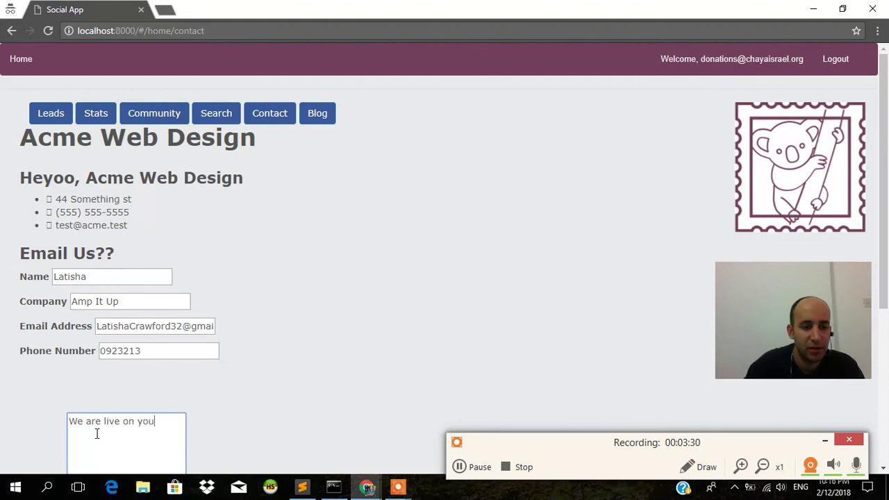
{"action": "type", "text": "tube baby!"}
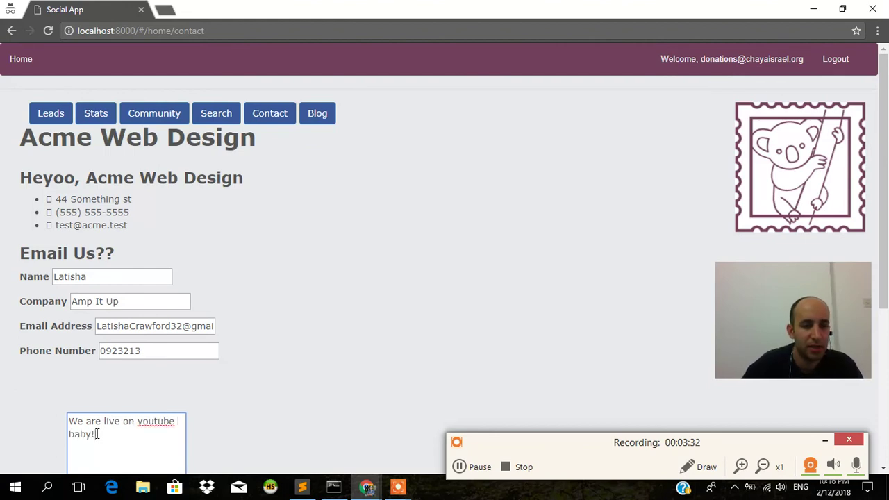
{"action": "left_click_drag", "start_coordinate": [886, 286], "coordinate": [885, 347]}
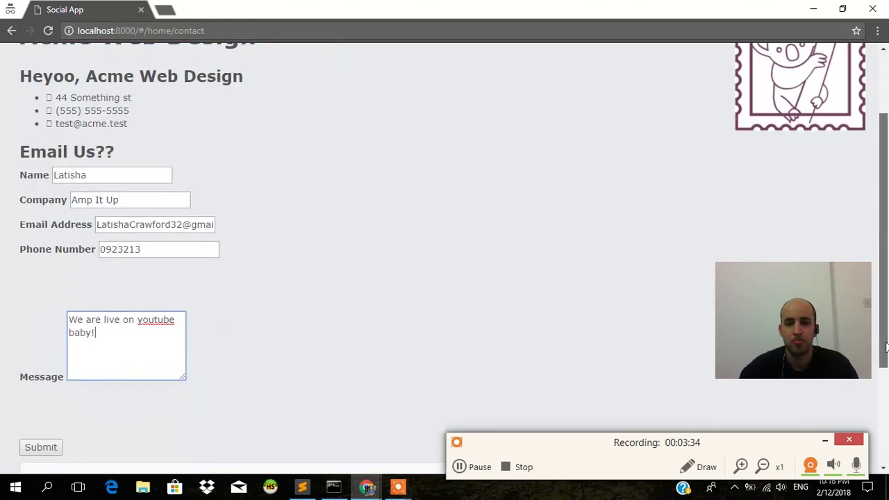
{"action": "scroll", "coordinate": [886, 347], "scroll_direction": "down", "scroll_amount": 1}
{"action": "left_click", "coordinate": [55, 397]}
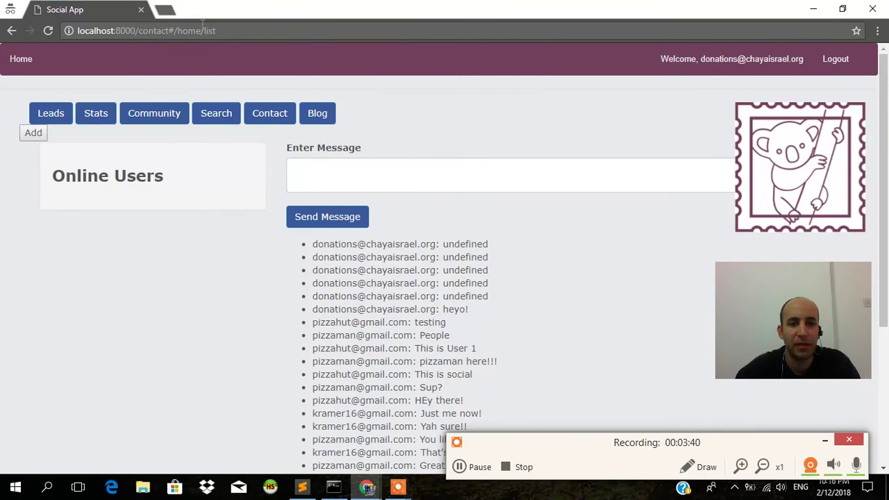
- Examine the contact part of the page address and open the Community page
{"action": "left_click", "coordinate": [170, 31]}
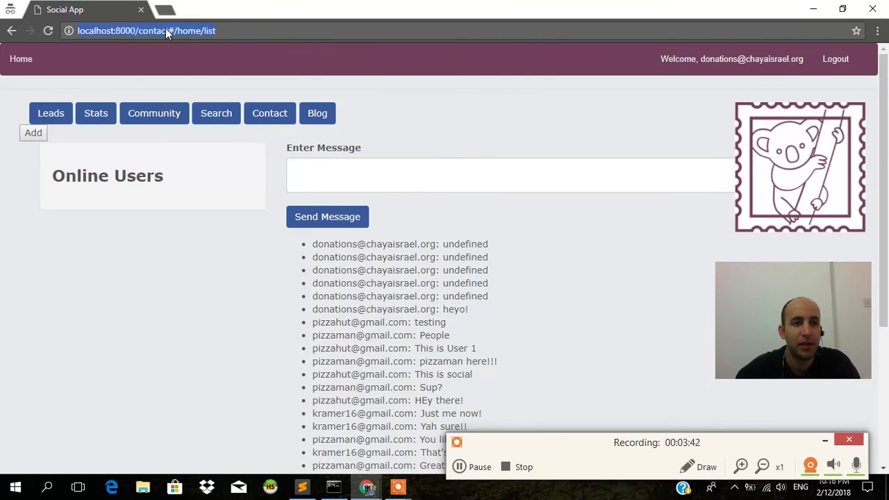
{"action": "left_click", "coordinate": [166, 31]}
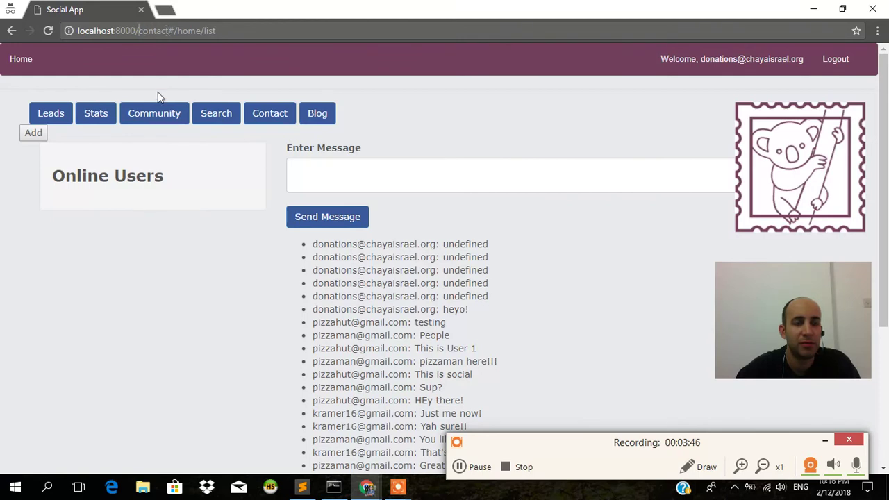
{"action": "left_click", "coordinate": [154, 113]}
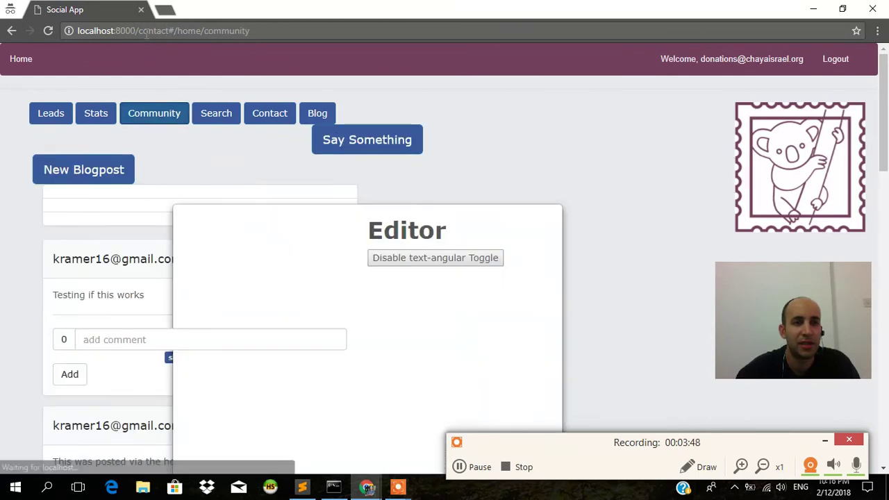
- Switch to Gmail, open the newest contact request in the Spam folder and examine its contact details and message text
{"action": "key", "text": "alt+Tab"}
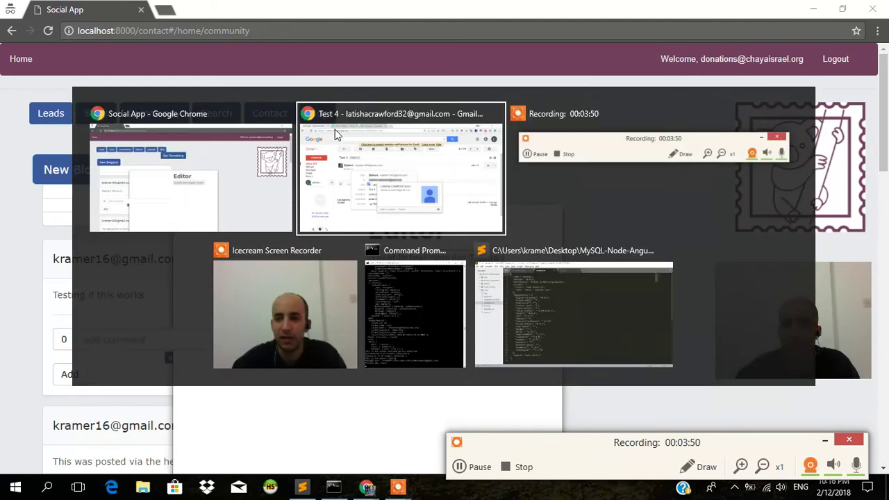
{"action": "left_click", "coordinate": [335, 130]}
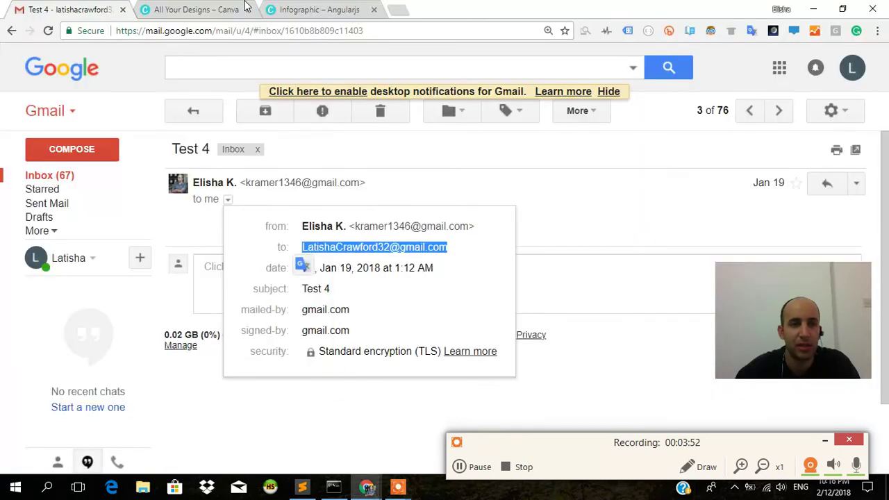
{"action": "left_click", "coordinate": [82, 177]}
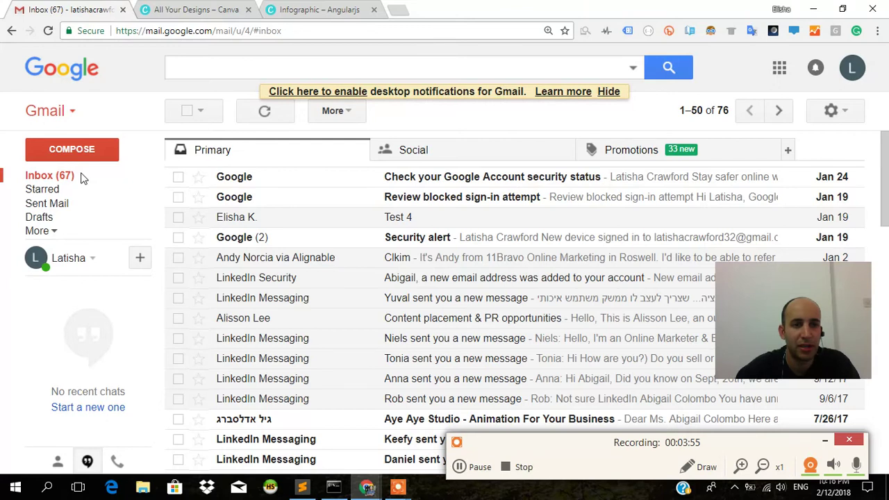
{"action": "left_click", "coordinate": [52, 232]}
{"action": "left_click", "coordinate": [47, 289]}
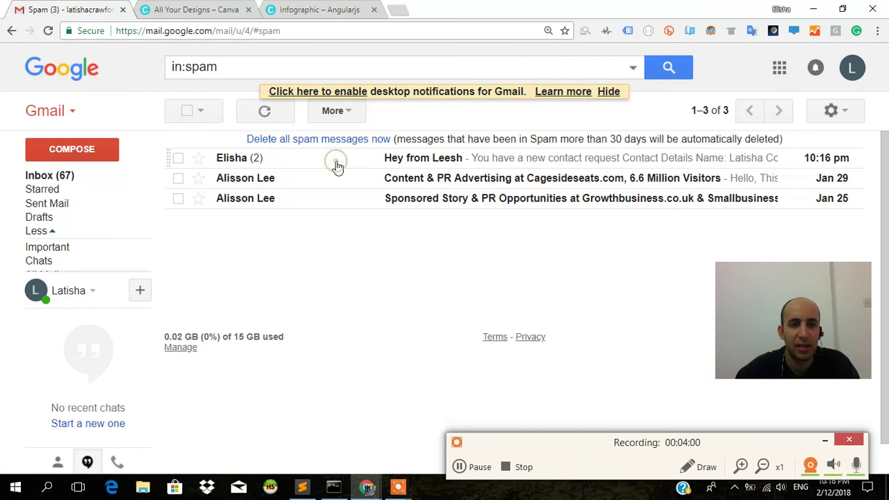
{"action": "left_click", "coordinate": [336, 160]}
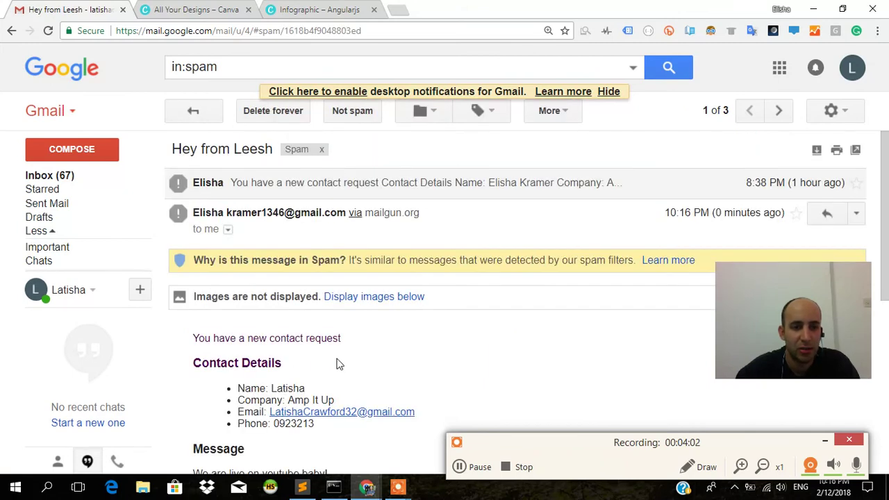
{"action": "scroll", "coordinate": [338, 364], "scroll_direction": "down", "scroll_amount": 4}
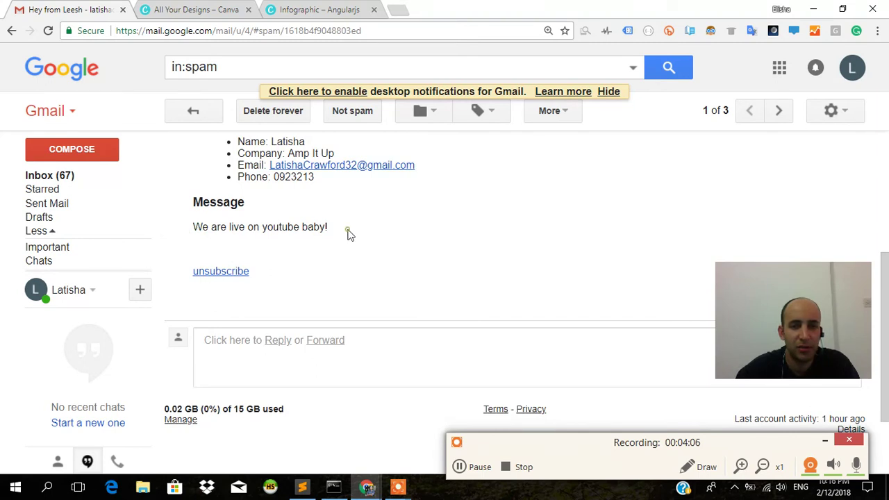
{"action": "left_click_drag", "start_coordinate": [348, 234], "coordinate": [202, 221]}
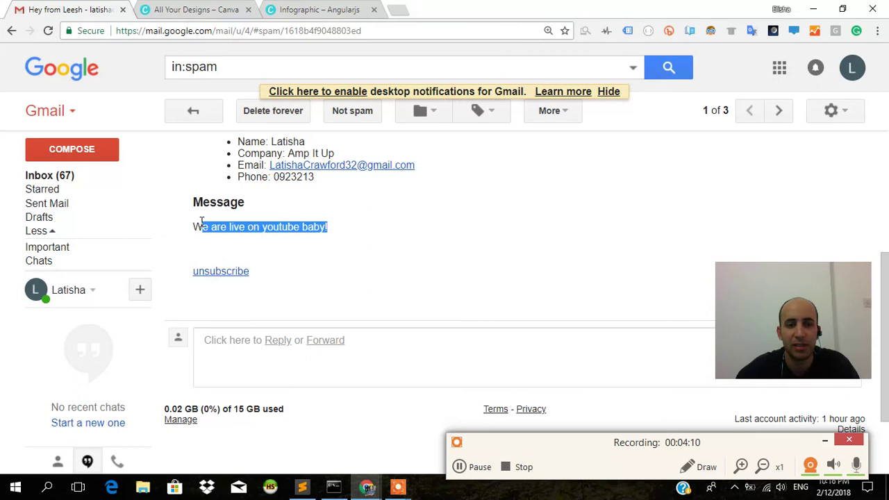
{"action": "key", "text": "alt+Tab"}
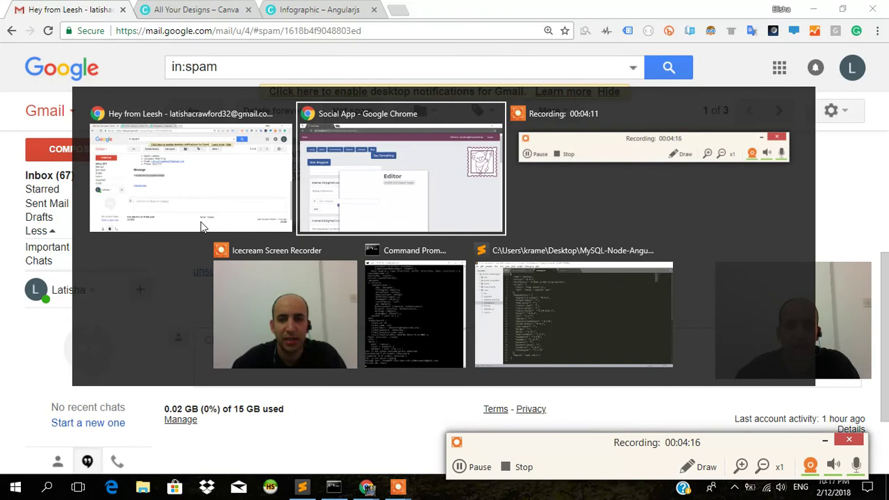
{"action": "key", "text": "alt+Tab"}
{"action": "key", "text": "alt+Tab"}
{"action": "key", "text": "alt+Tab"}
{"action": "key", "text": "alt+Tab"}
{"action": "key", "text": "alt+Tab"}
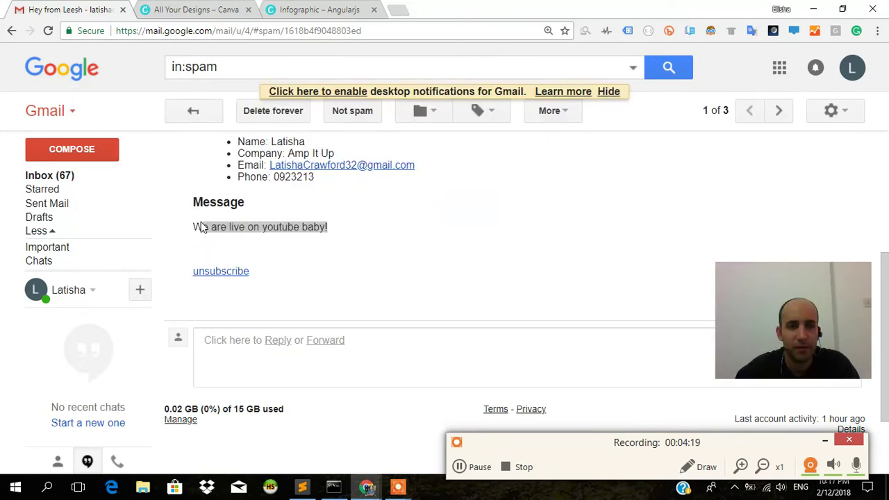
{"action": "left_click_drag", "start_coordinate": [201, 226], "coordinate": [327, 227]}
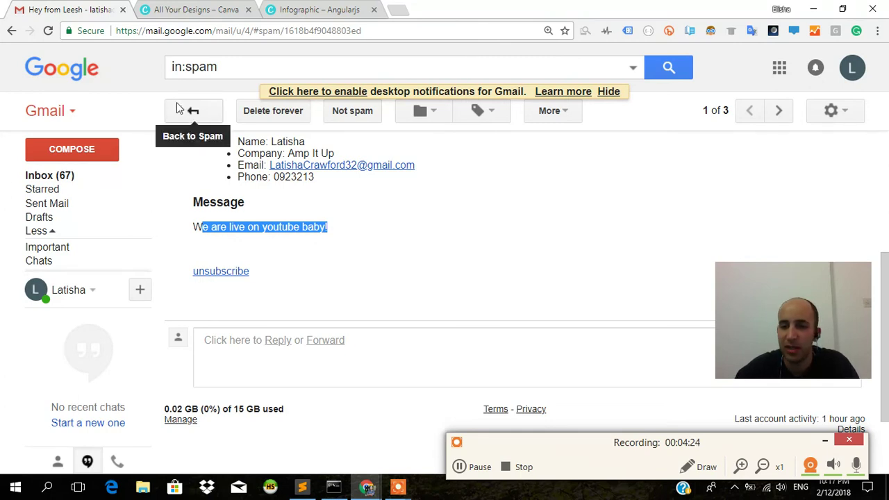
- Switch back to the Social App and reopen its Community page
{"action": "key", "text": "alt+Tab"}
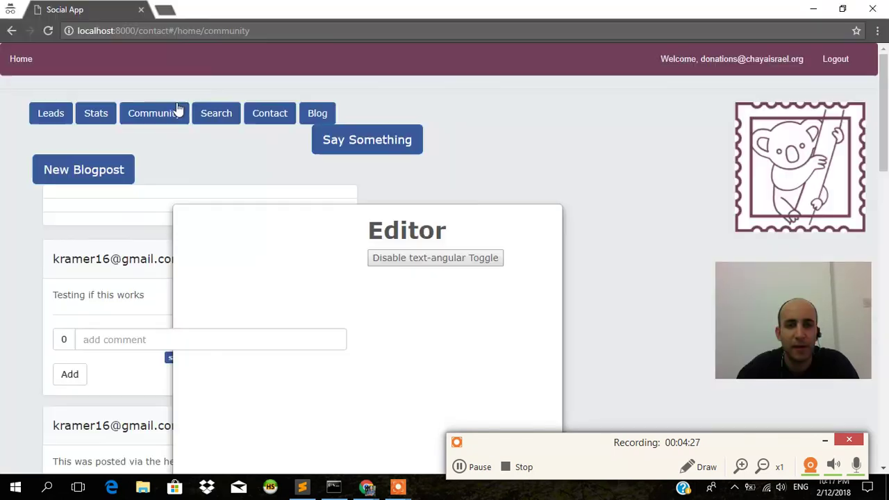
{"action": "left_click", "coordinate": [176, 109]}
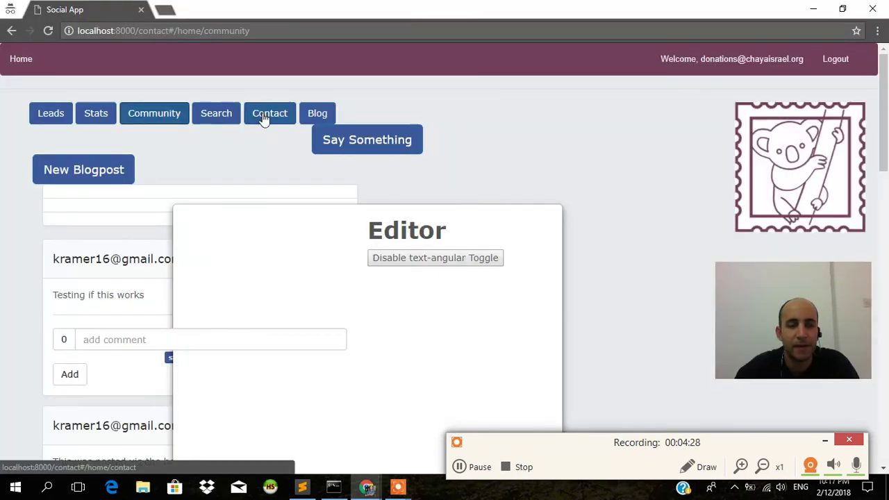